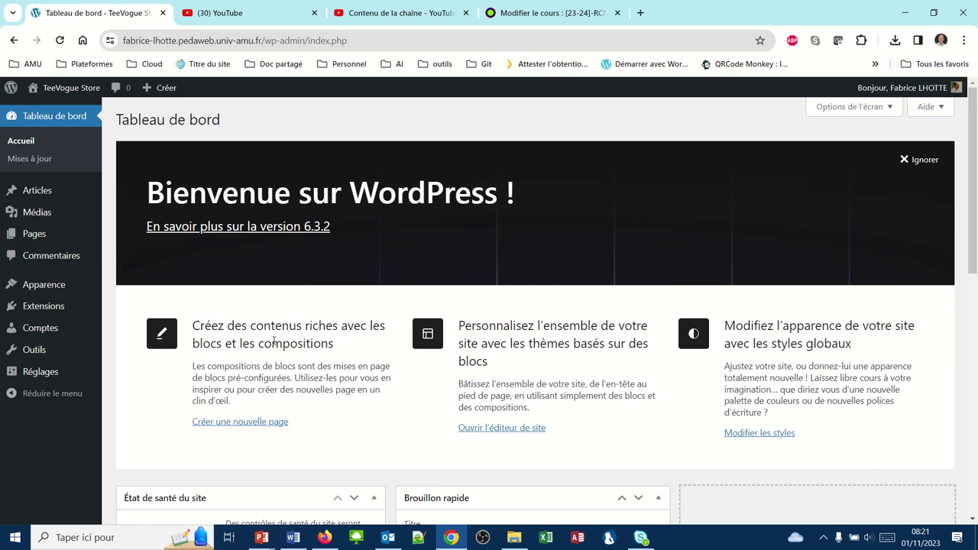
Step: Switch to Firefox and look through the articles on the published TeeVogue Store home page
{"action": "left_click", "coordinate": [325, 535]}
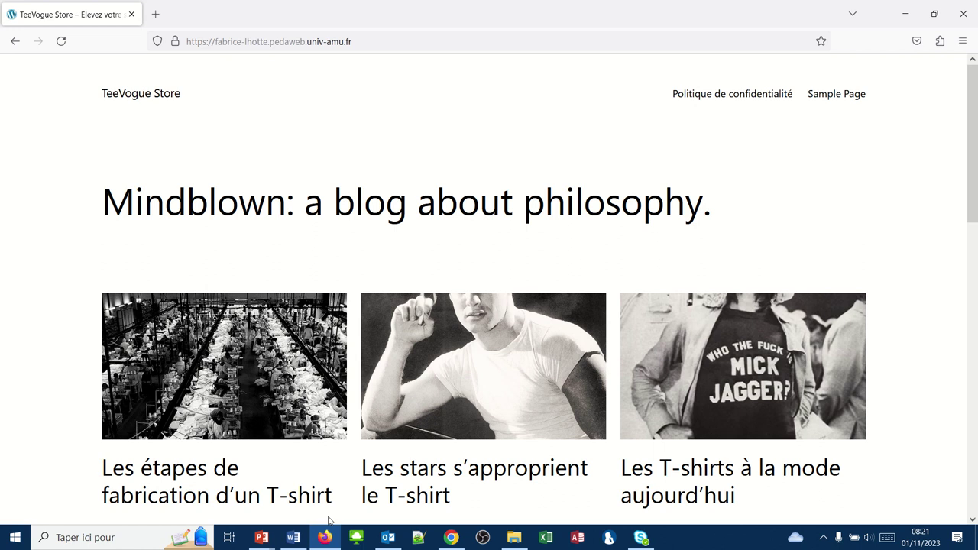
{"action": "scroll", "coordinate": [325, 358], "scroll_direction": "down", "scroll_amount": 3}
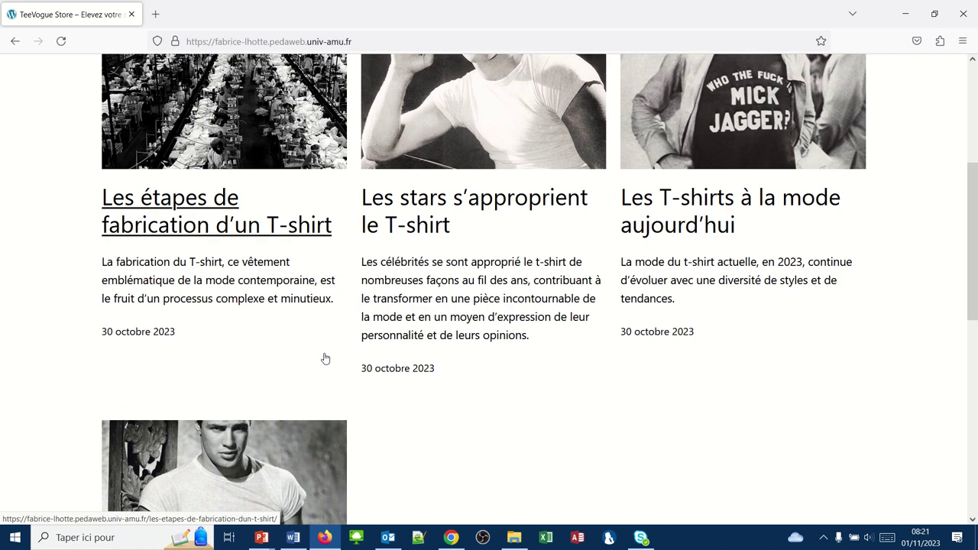
{"action": "scroll", "coordinate": [321, 367], "scroll_direction": "up", "scroll_amount": 2}
{"action": "scroll", "coordinate": [317, 390], "scroll_direction": "down", "scroll_amount": 2}
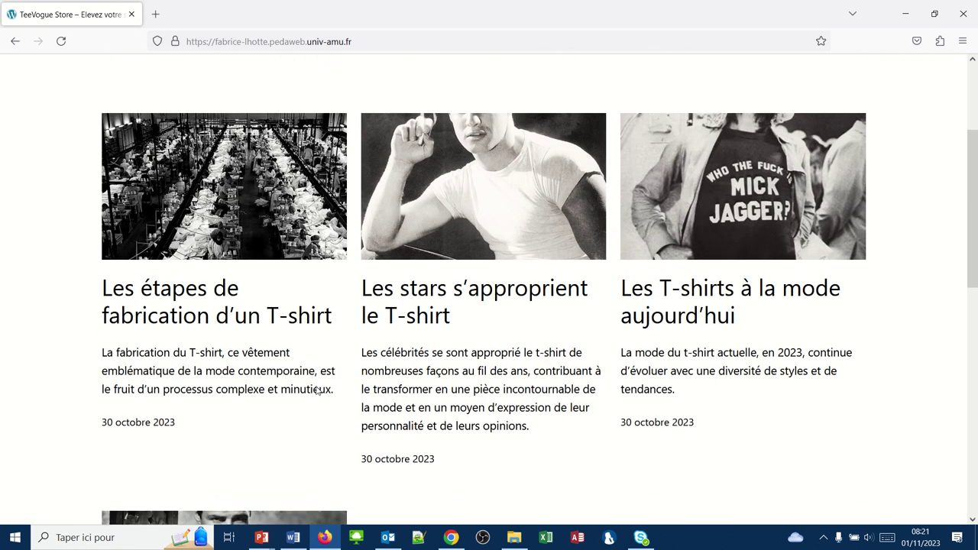
{"action": "scroll", "coordinate": [311, 409], "scroll_direction": "up", "scroll_amount": 2}
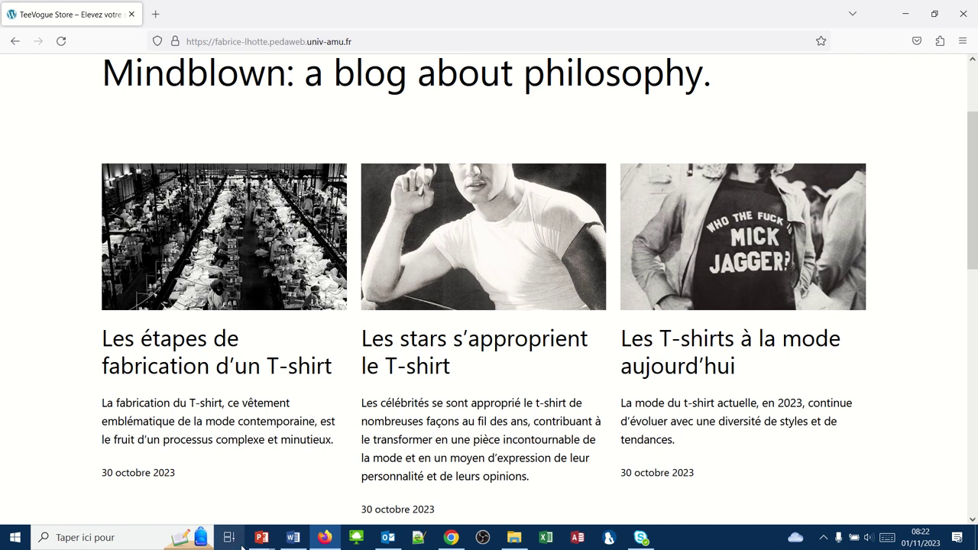
Step: Switch back to the WordPress administration in Chrome and add an article category named Culture
{"action": "left_click", "coordinate": [452, 538]}
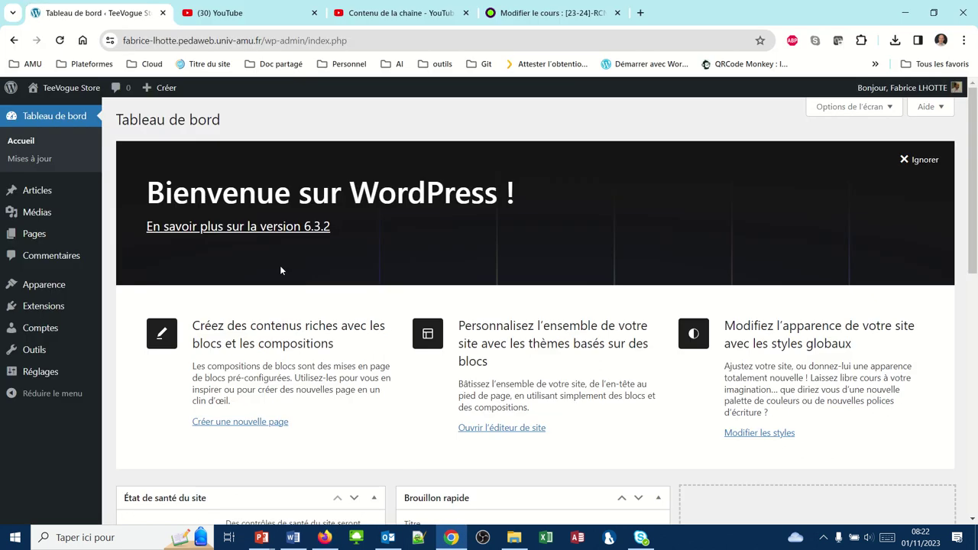
{"action": "left_click", "coordinate": [36, 195]}
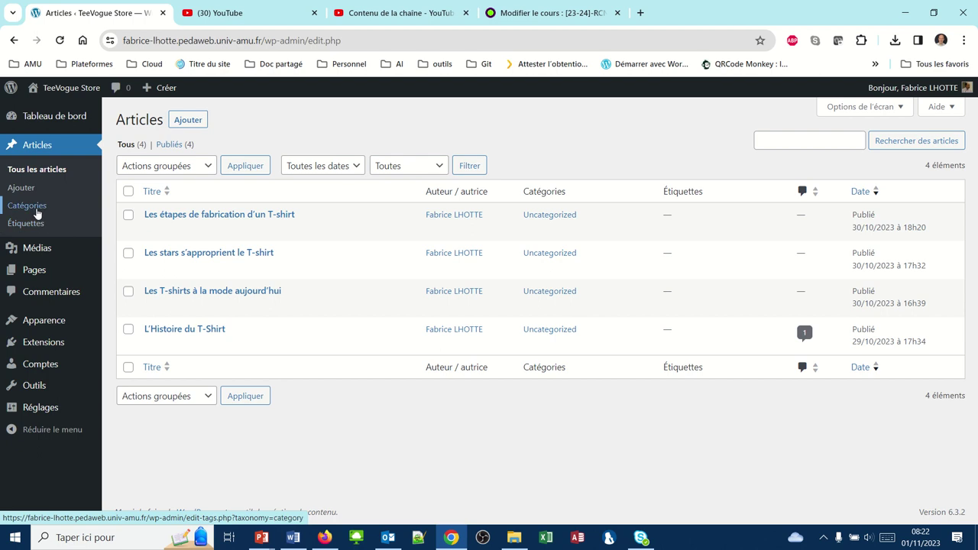
{"action": "left_click", "coordinate": [37, 214]}
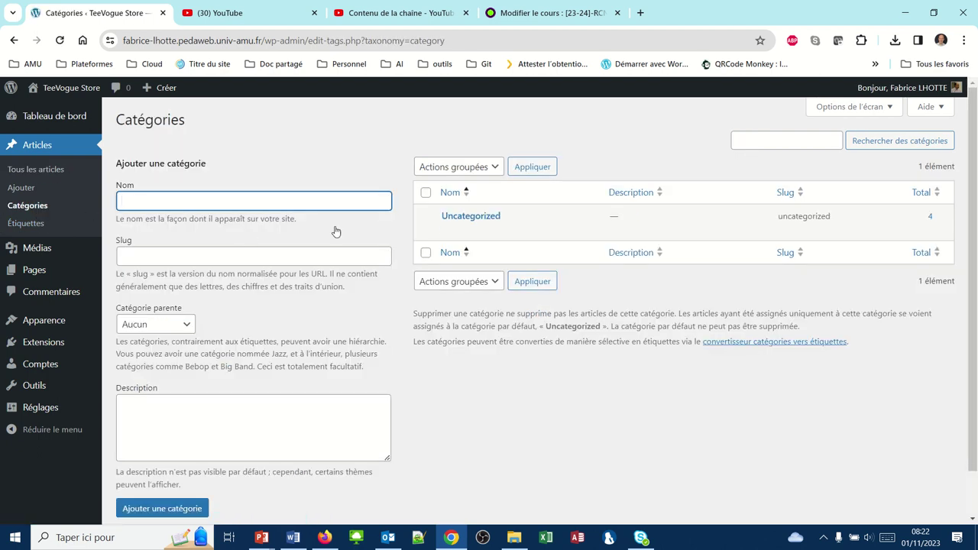
{"action": "mouse_move", "coordinate": [476, 230]}
{"action": "type", "text": "Culture"}
{"action": "left_click", "coordinate": [149, 512]}
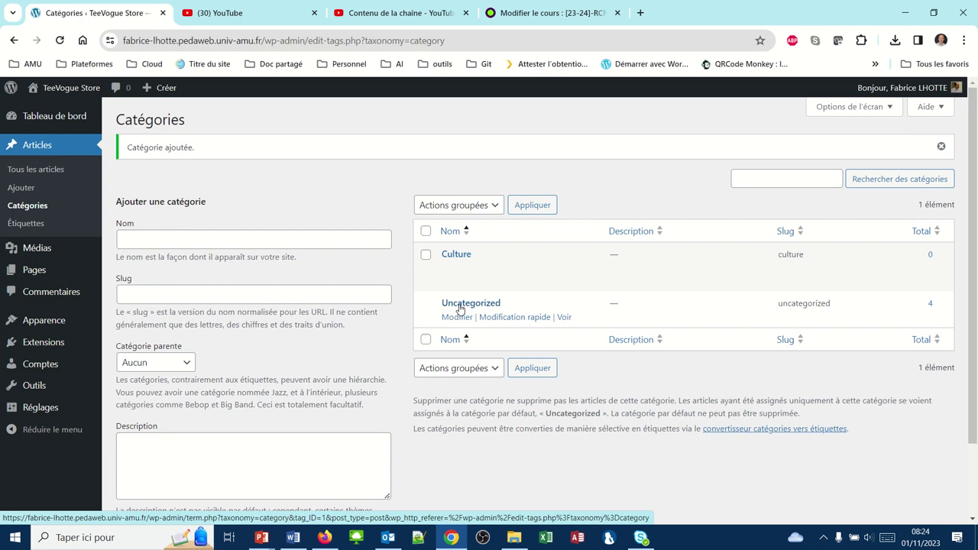
Step: Change the category of the article "L'Histoire du T-Shirt" from Uncategorized to Culture and update the article
{"action": "left_click", "coordinate": [28, 146]}
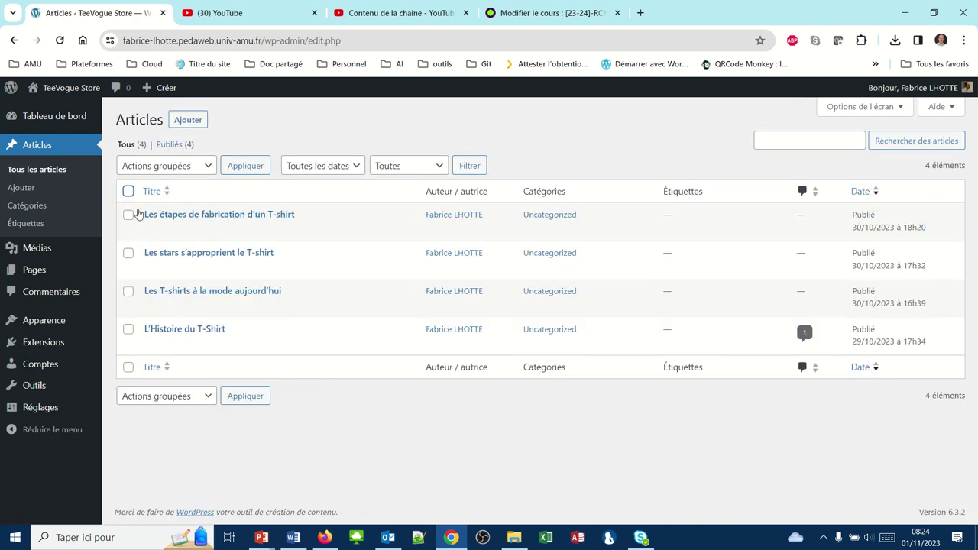
{"action": "left_click", "coordinate": [166, 329]}
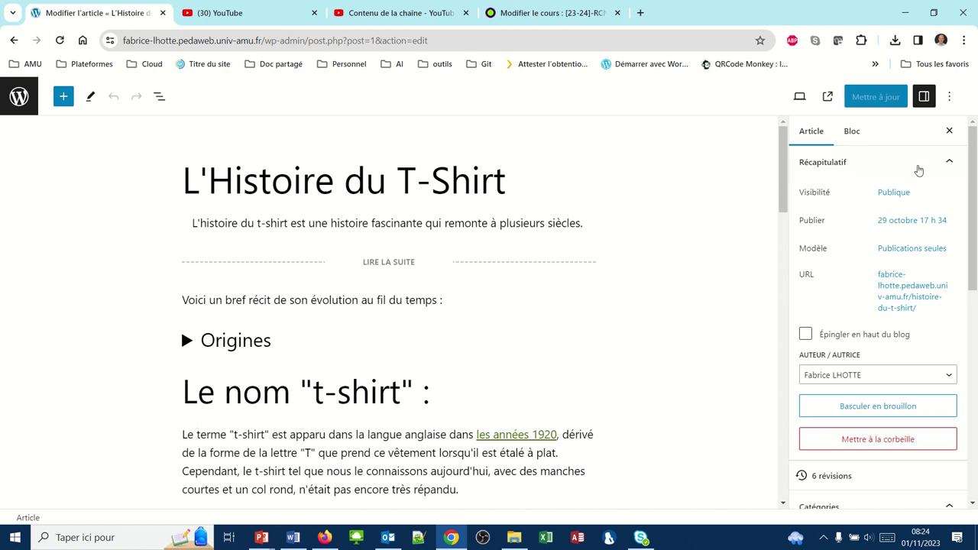
{"action": "left_click", "coordinate": [925, 100]}
{"action": "left_click", "coordinate": [925, 100]}
{"action": "scroll", "coordinate": [907, 251], "scroll_direction": "down", "scroll_amount": 3}
{"action": "scroll", "coordinate": [909, 249], "scroll_direction": "down", "scroll_amount": 3}
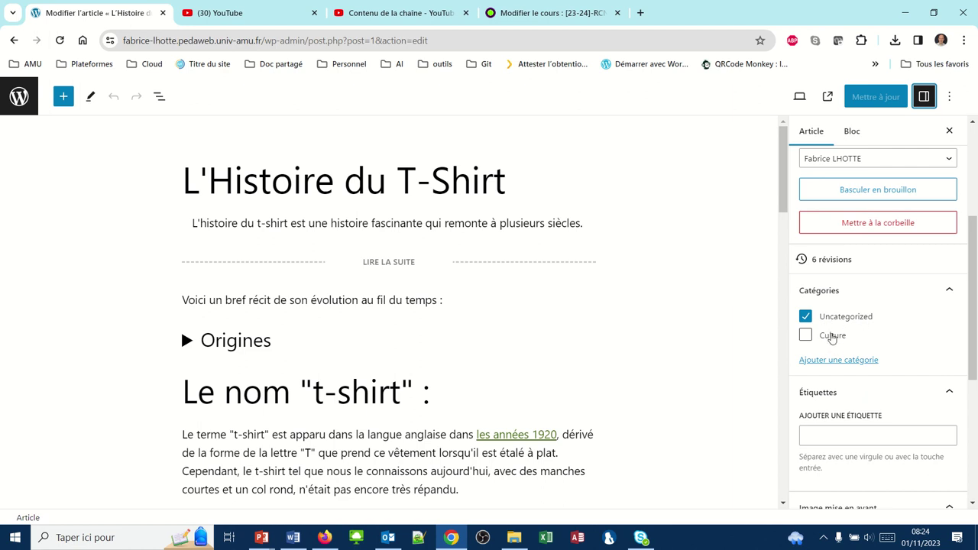
{"action": "left_click", "coordinate": [805, 319]}
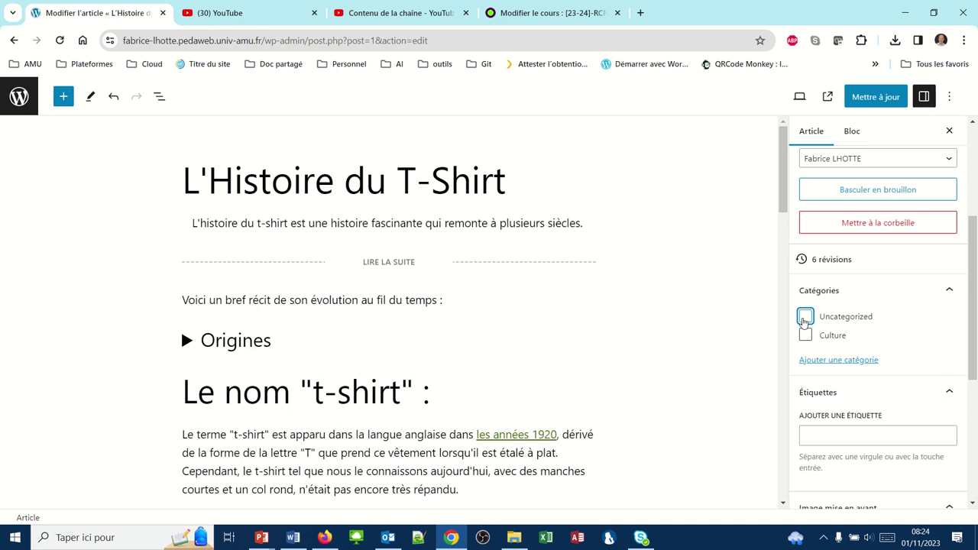
{"action": "left_click", "coordinate": [805, 335]}
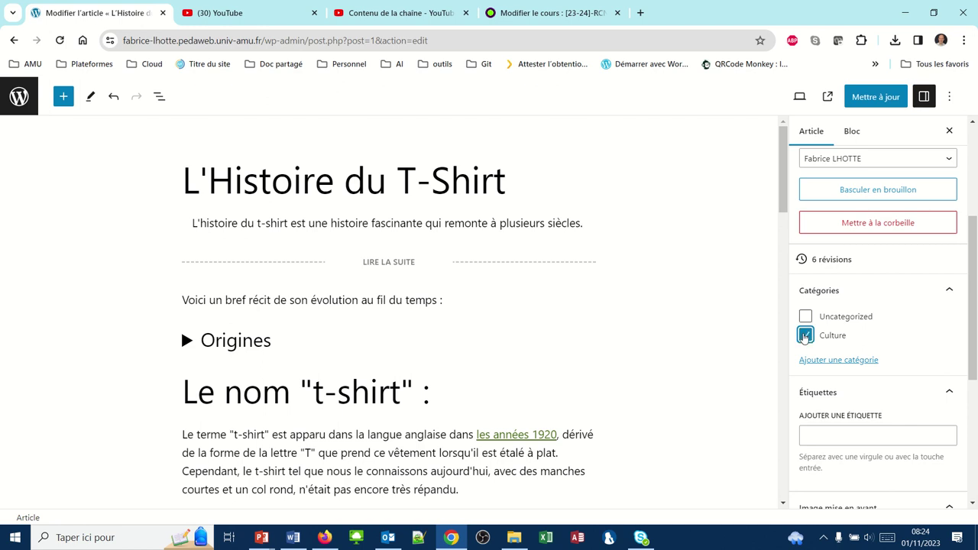
{"action": "left_click", "coordinate": [874, 98]}
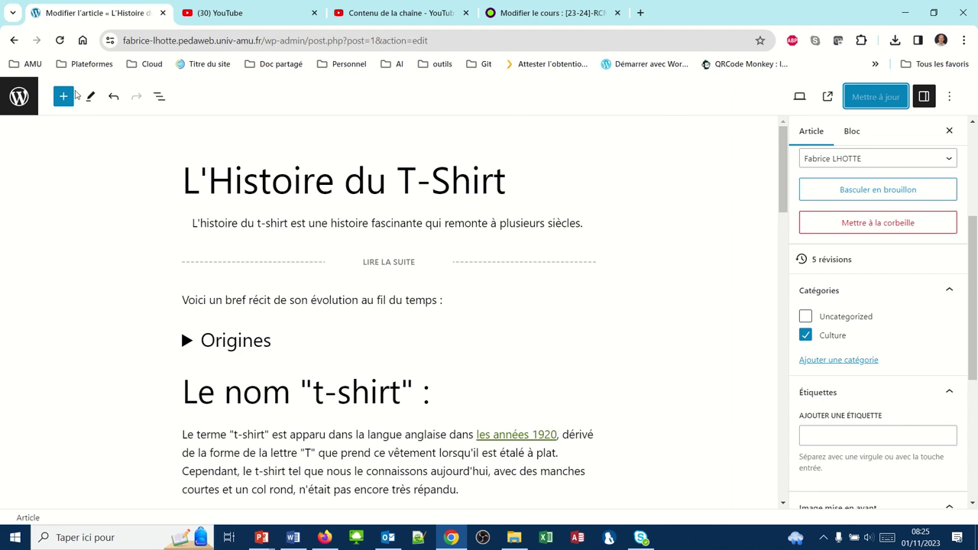
Step: Open the article "Les T-shirts à la mode aujourd'hui" for editing and remove it from the Uncategorized category
{"action": "left_click", "coordinate": [17, 95]}
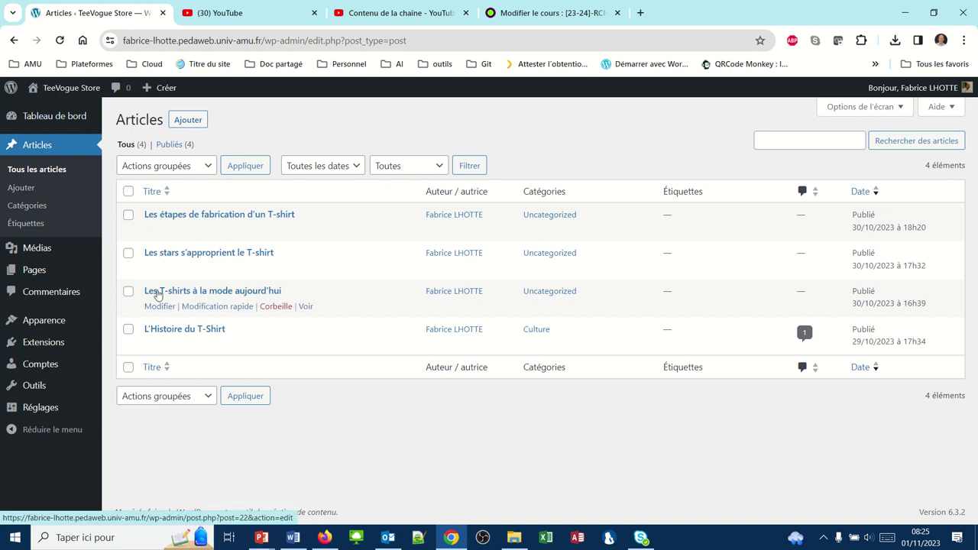
{"action": "left_click", "coordinate": [238, 297]}
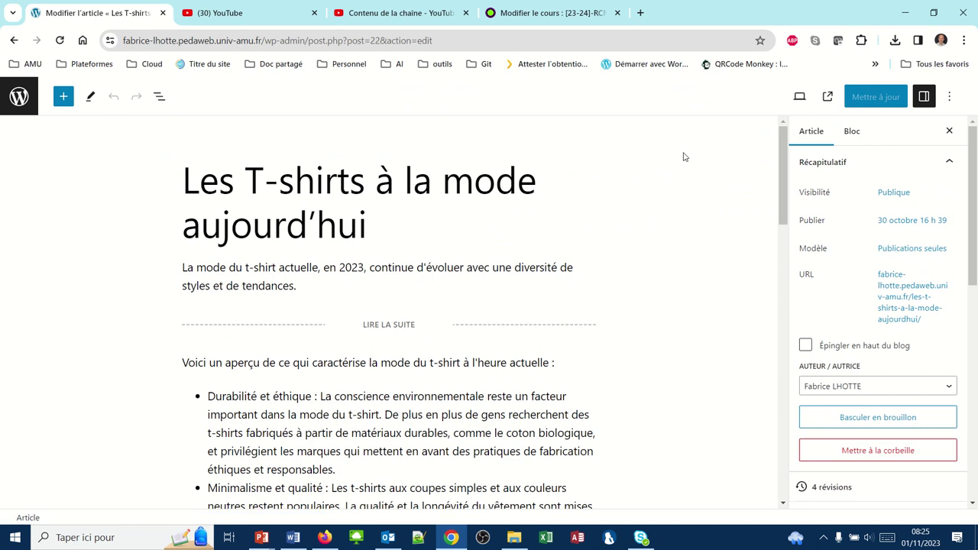
{"action": "scroll", "coordinate": [839, 285], "scroll_direction": "down", "scroll_amount": 1}
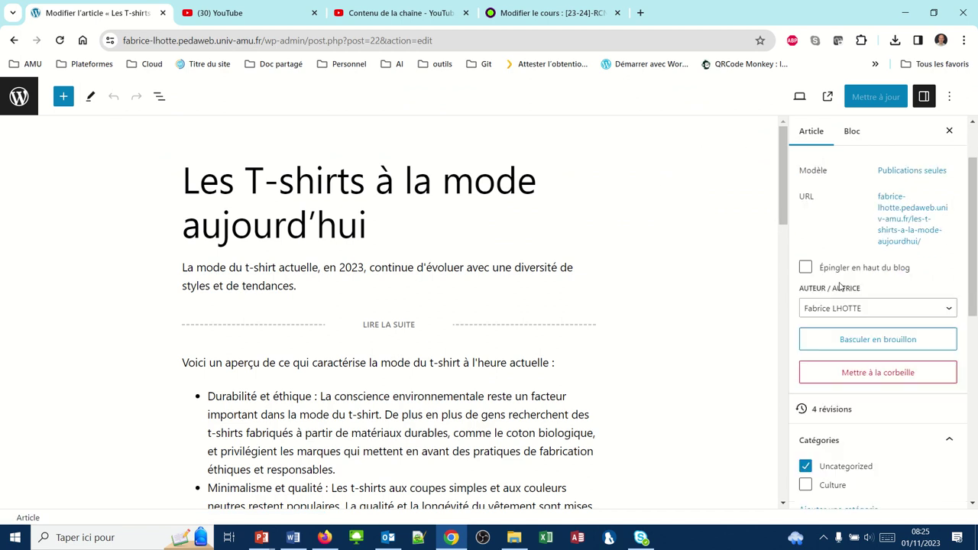
{"action": "scroll", "coordinate": [839, 285], "scroll_direction": "down", "scroll_amount": 2}
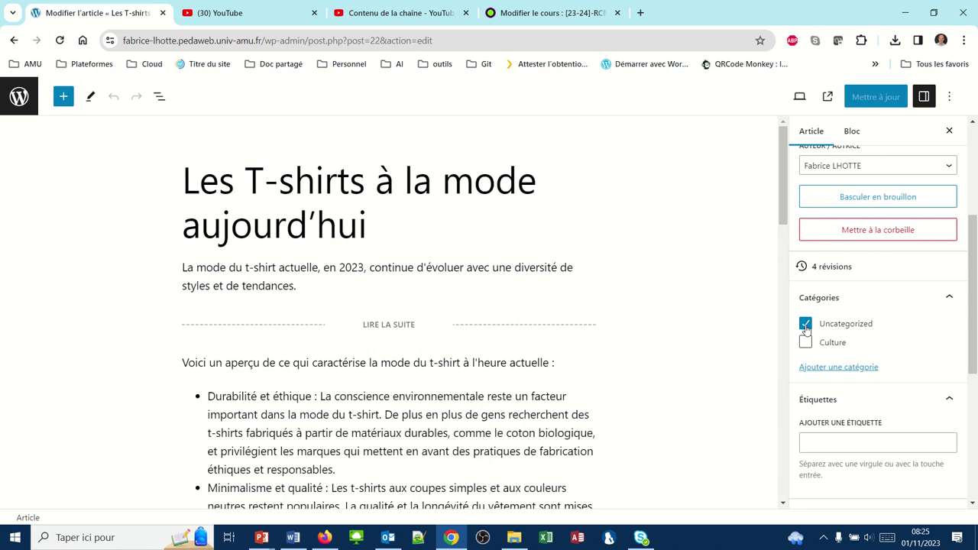
{"action": "left_click", "coordinate": [806, 327]}
Step: Add a new category named People without a parent to the article from within the editor and update the article
{"action": "left_click", "coordinate": [825, 370]}
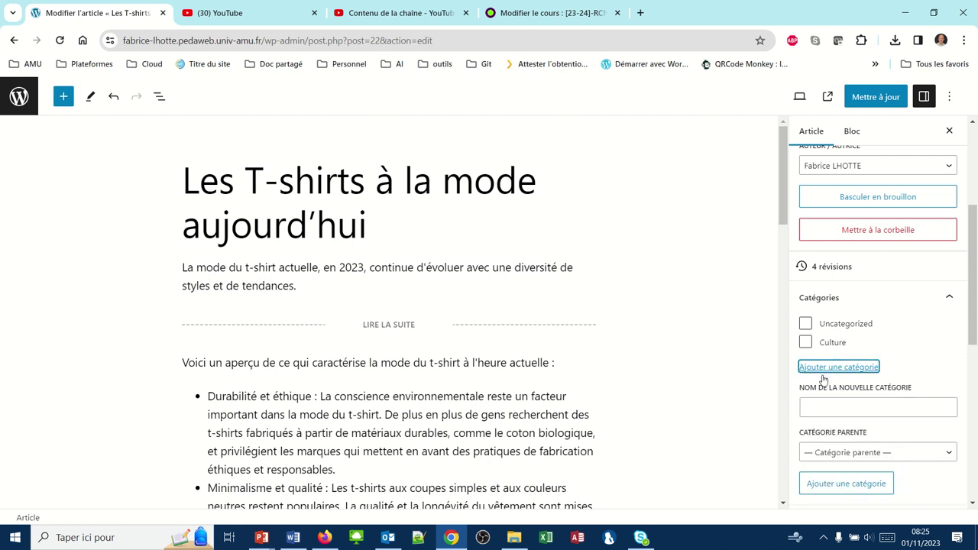
{"action": "left_click", "coordinate": [821, 406]}
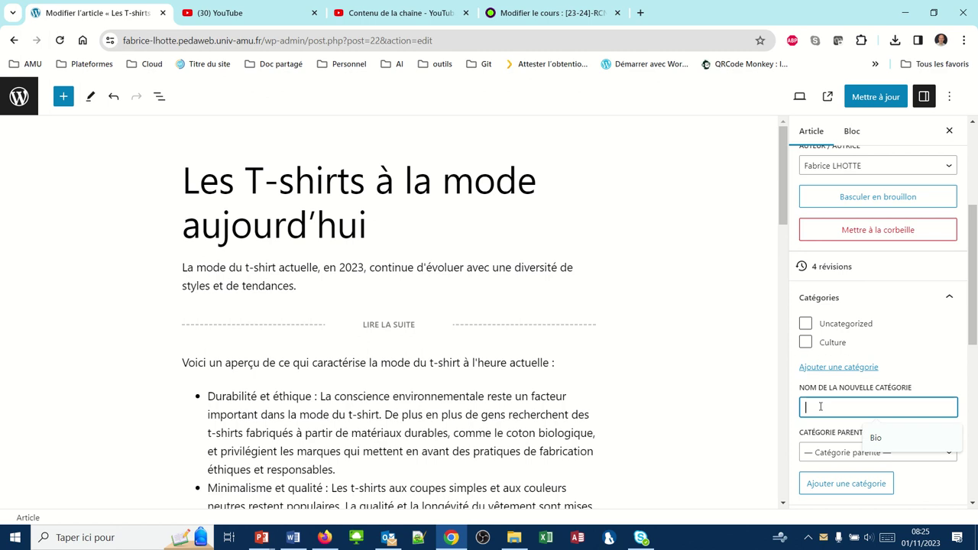
{"action": "left_click", "coordinate": [819, 435]}
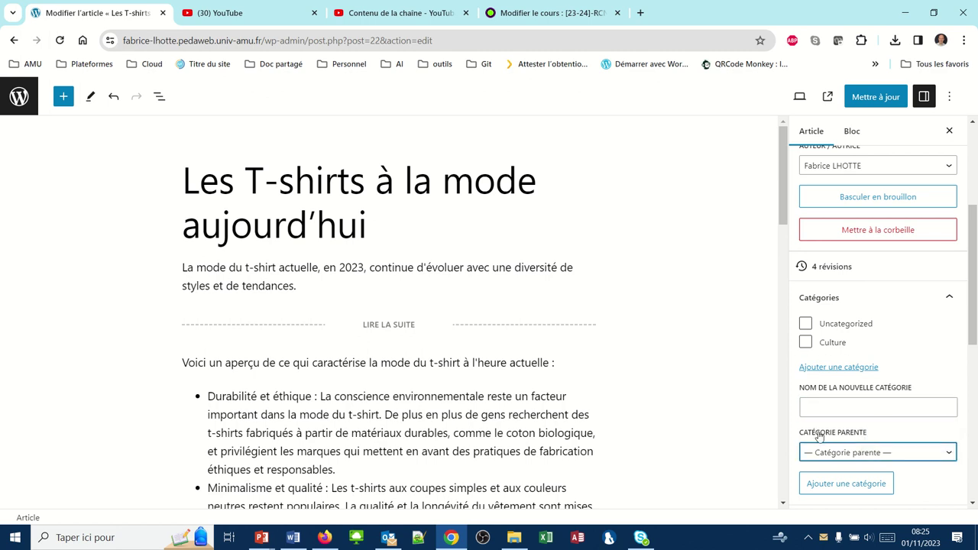
{"action": "left_click", "coordinate": [815, 406]}
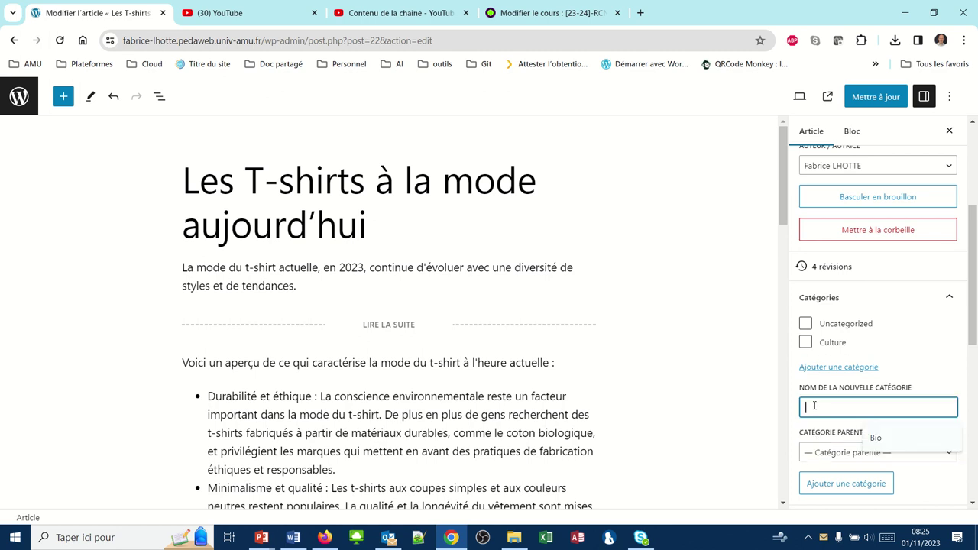
{"action": "type", "text": "People"}
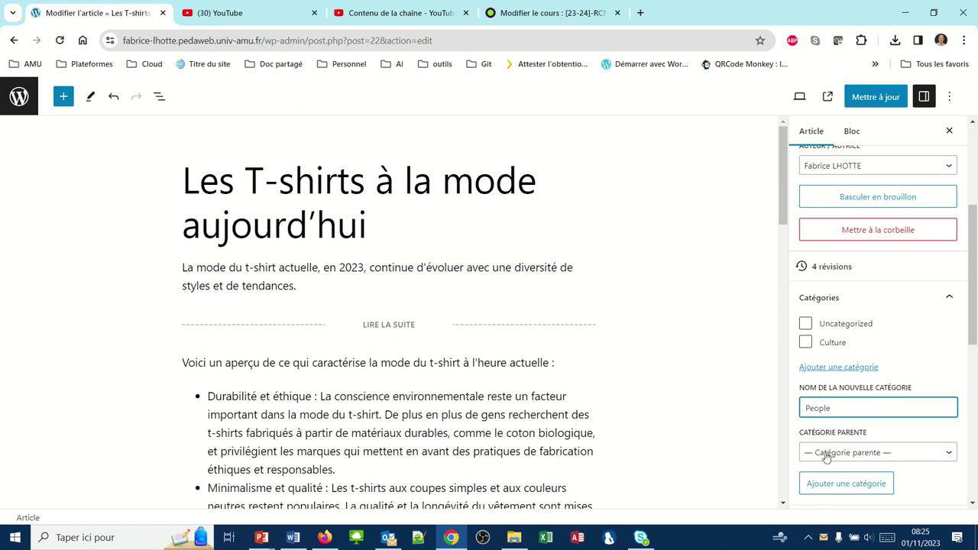
{"action": "left_click", "coordinate": [831, 484]}
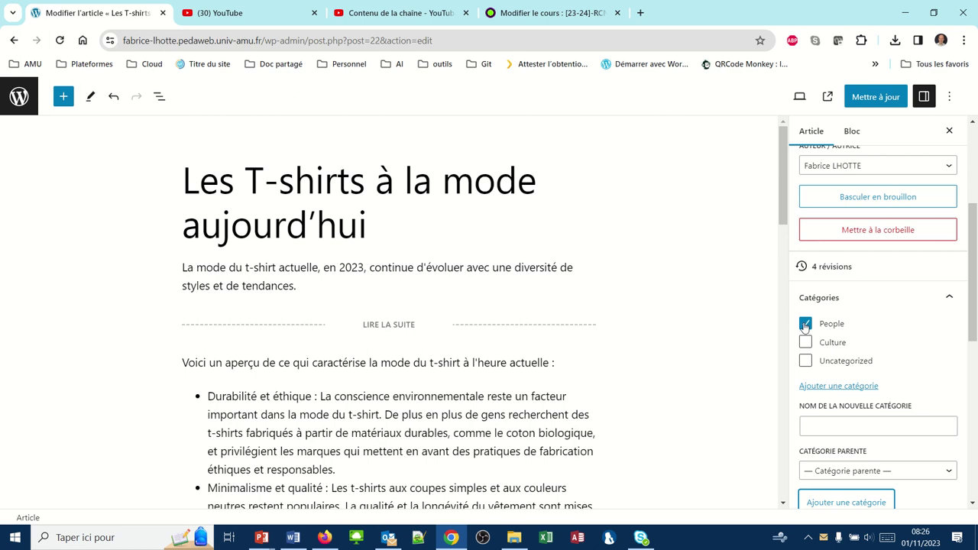
{"action": "scroll", "coordinate": [868, 331], "scroll_direction": "down", "scroll_amount": 2}
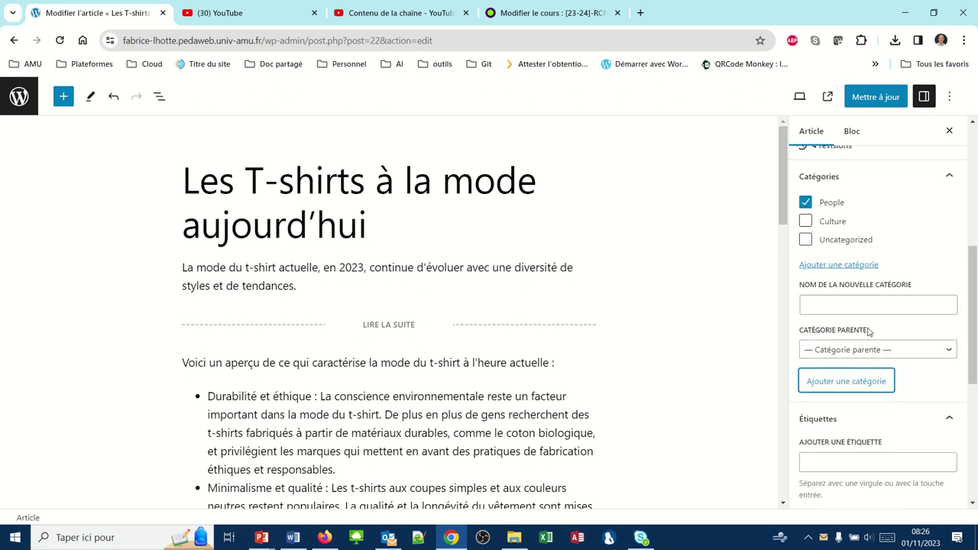
{"action": "scroll", "coordinate": [868, 321], "scroll_direction": "up", "scroll_amount": 1}
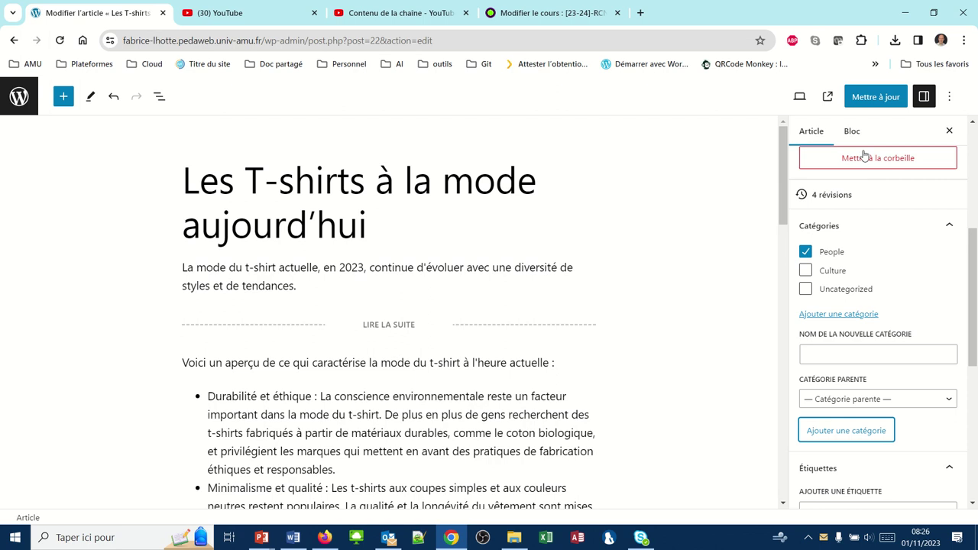
{"action": "left_click", "coordinate": [866, 100]}
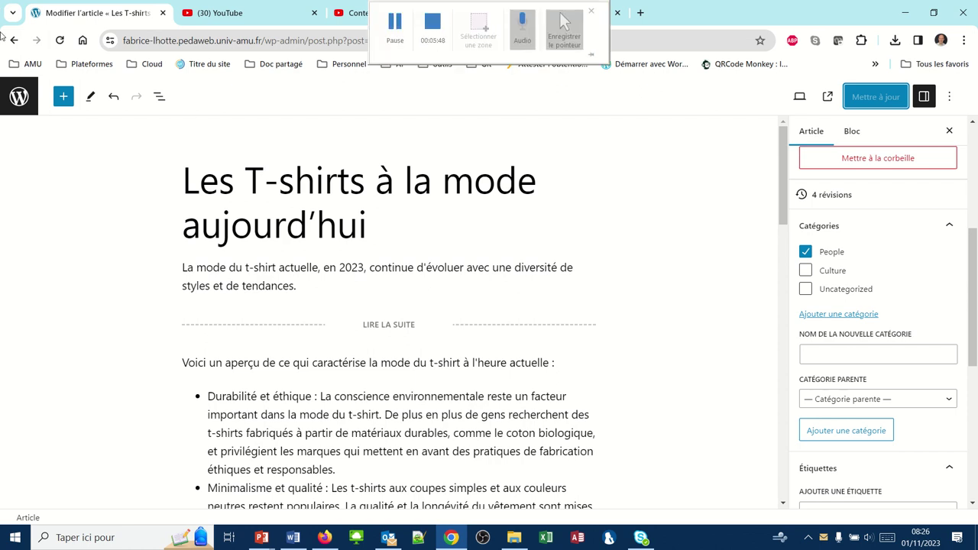
Step: Change the category of the article "Les stars s'approprient le T-shirt" from Uncategorized to People and update the article
{"action": "left_click", "coordinate": [12, 105]}
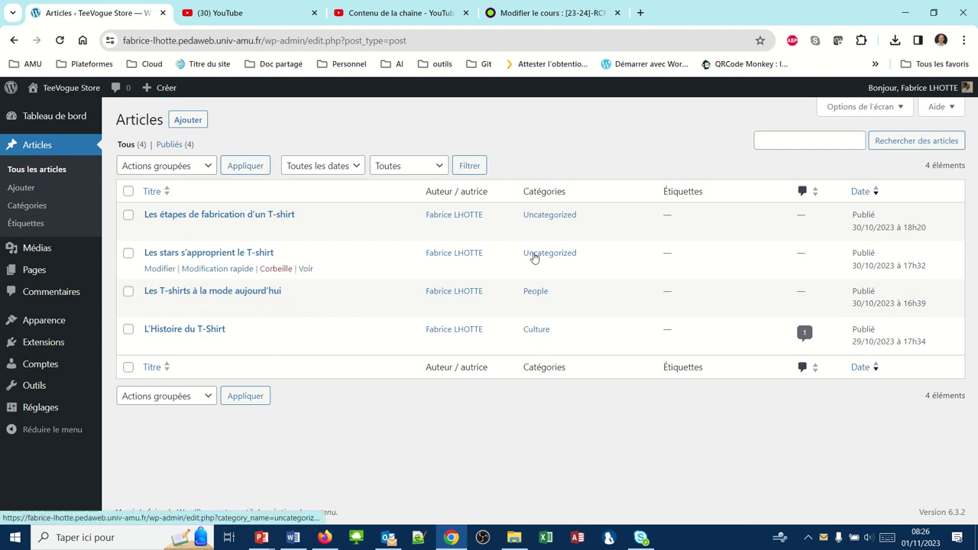
{"action": "left_click", "coordinate": [205, 256]}
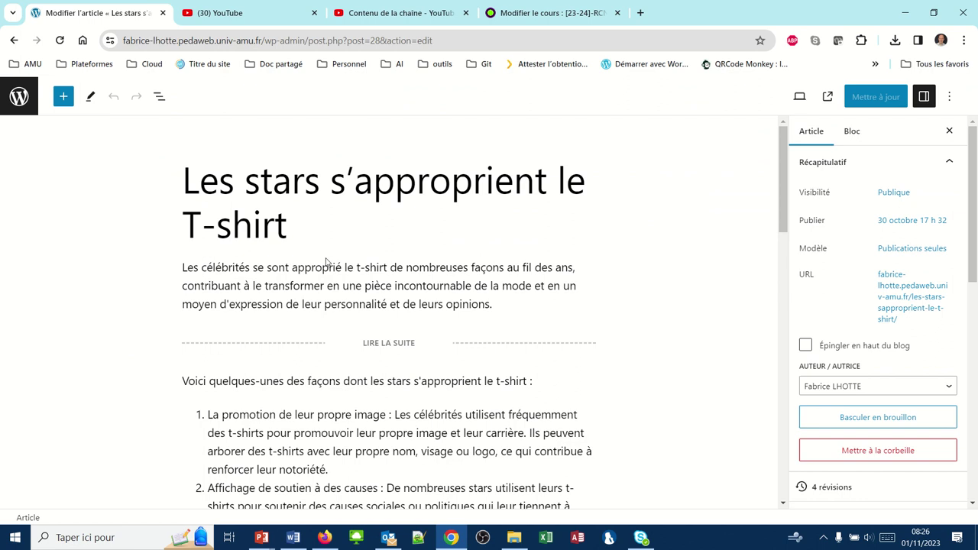
{"action": "scroll", "coordinate": [848, 394], "scroll_direction": "down", "scroll_amount": 3}
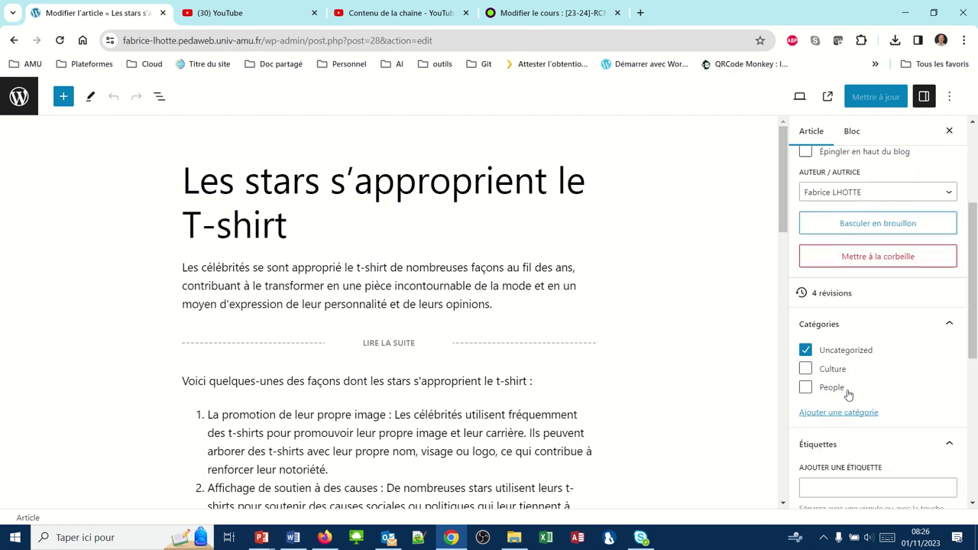
{"action": "left_click", "coordinate": [806, 322]}
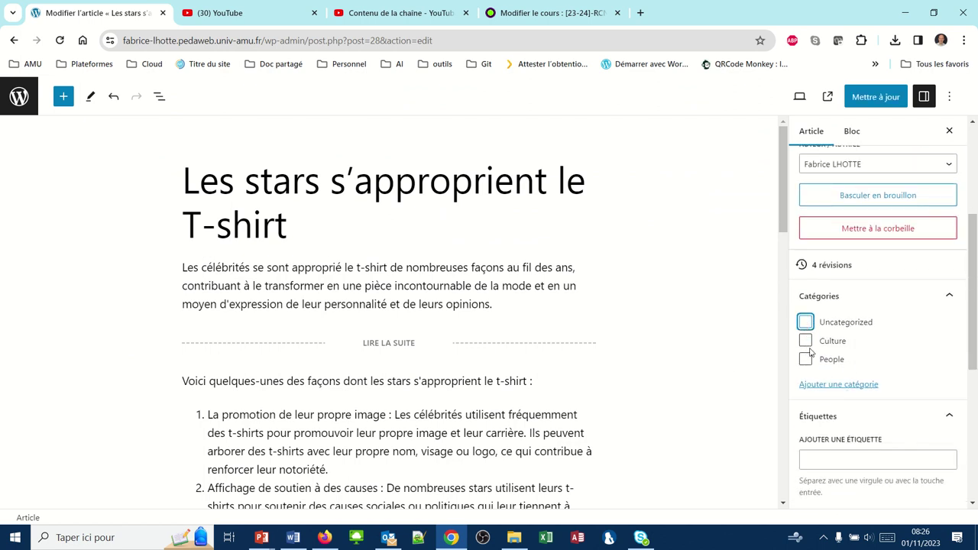
{"action": "left_click", "coordinate": [806, 359]}
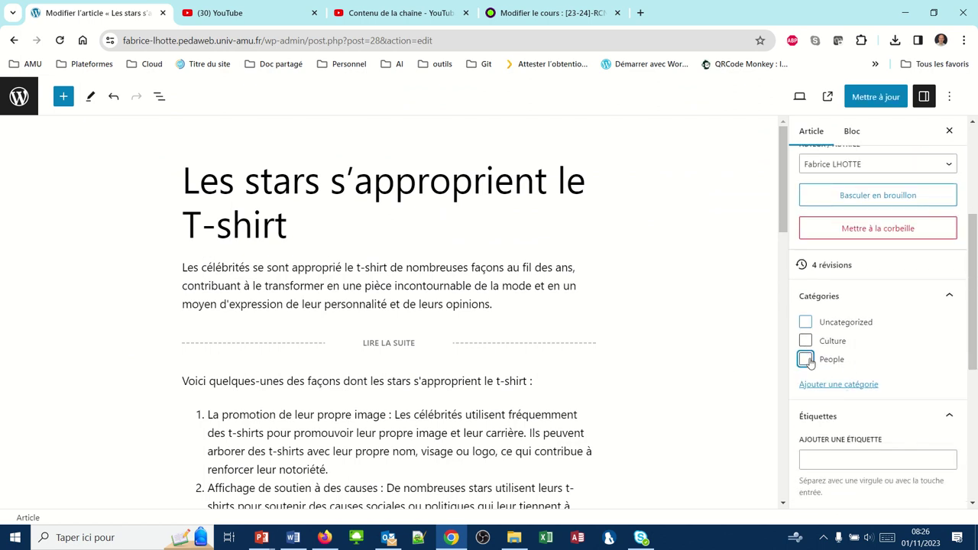
{"action": "left_click", "coordinate": [861, 98]}
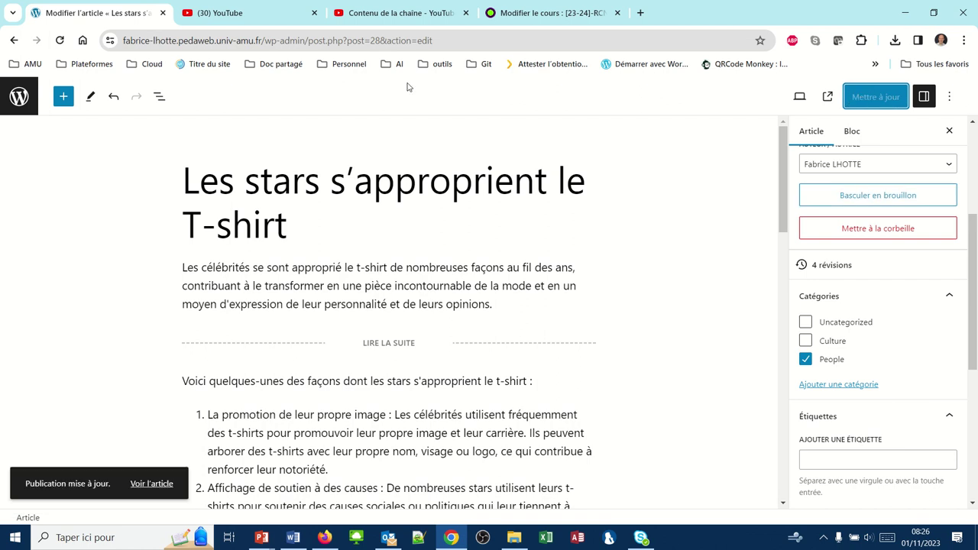
Step: Change the category of the article "Les étapes de fabrication d'un T-shirt" from Uncategorized to Culture and update the article
{"action": "left_click", "coordinate": [19, 96]}
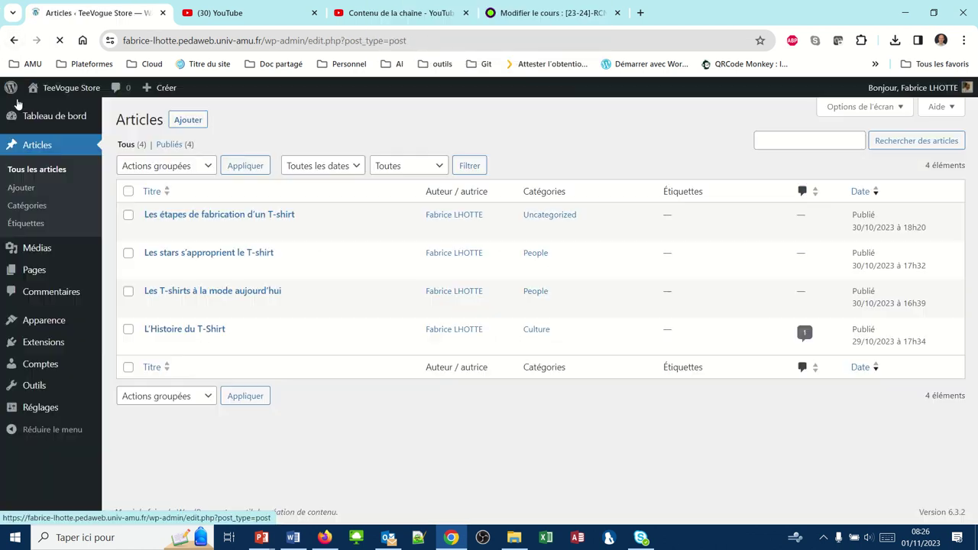
{"action": "left_click", "coordinate": [190, 216]}
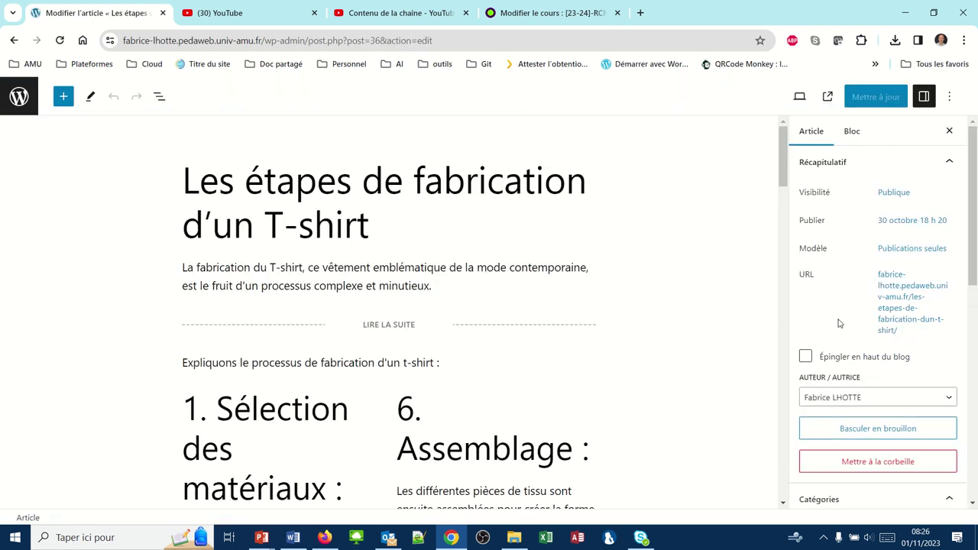
{"action": "scroll", "coordinate": [840, 324], "scroll_direction": "down", "scroll_amount": 3}
{"action": "left_click", "coordinate": [806, 332]}
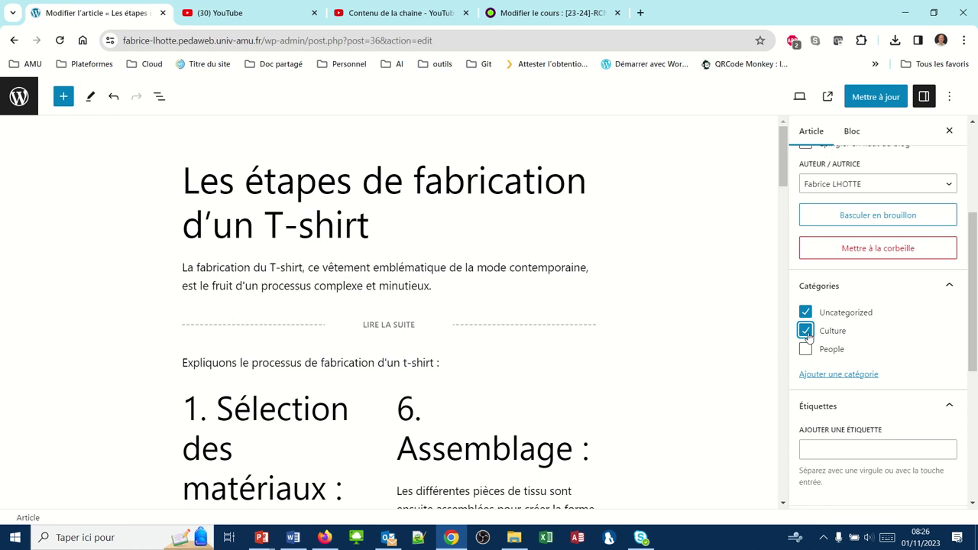
{"action": "left_click", "coordinate": [805, 313]}
{"action": "left_click", "coordinate": [868, 96]}
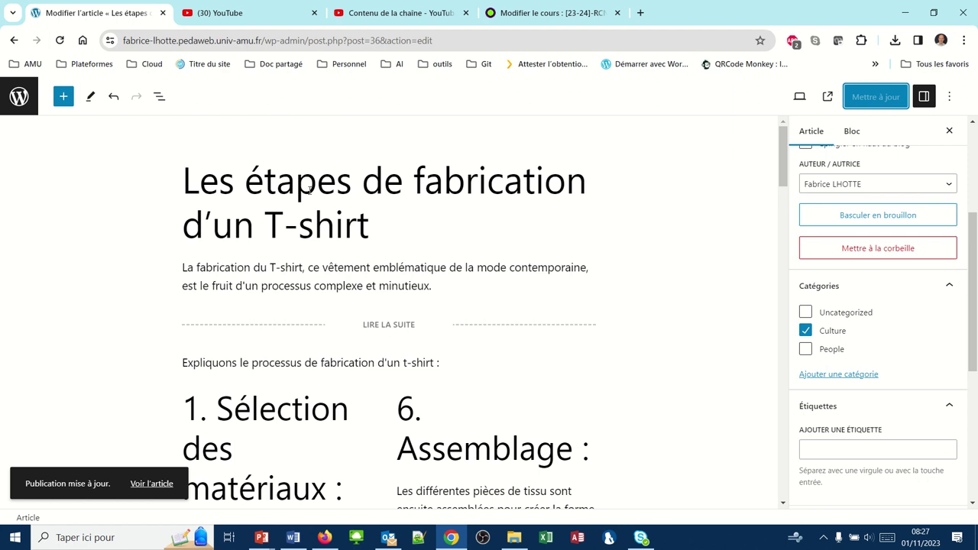
Step: Check the category assignments in the article list and on the categories page, then return to the article list
{"action": "left_click", "coordinate": [21, 114]}
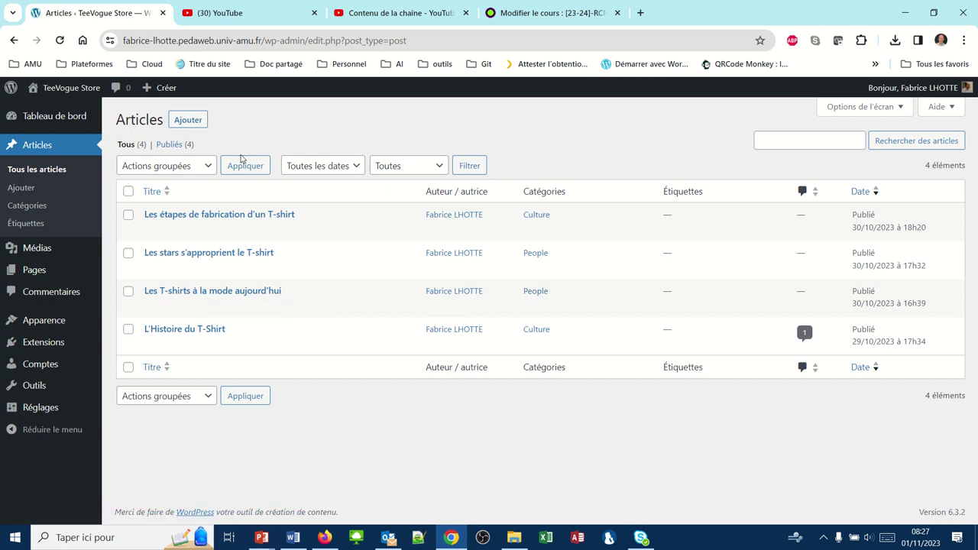
{"action": "left_click", "coordinate": [21, 207]}
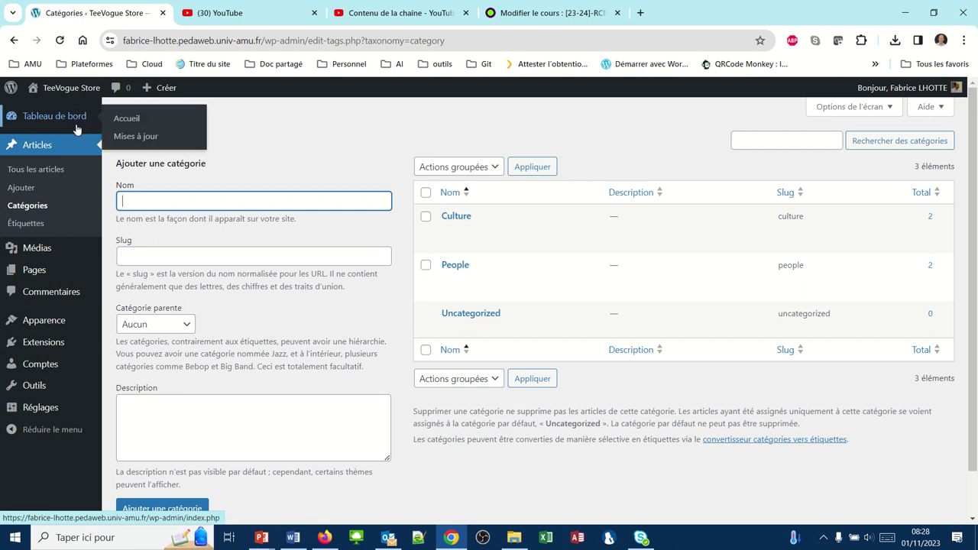
{"action": "left_click", "coordinate": [34, 152]}
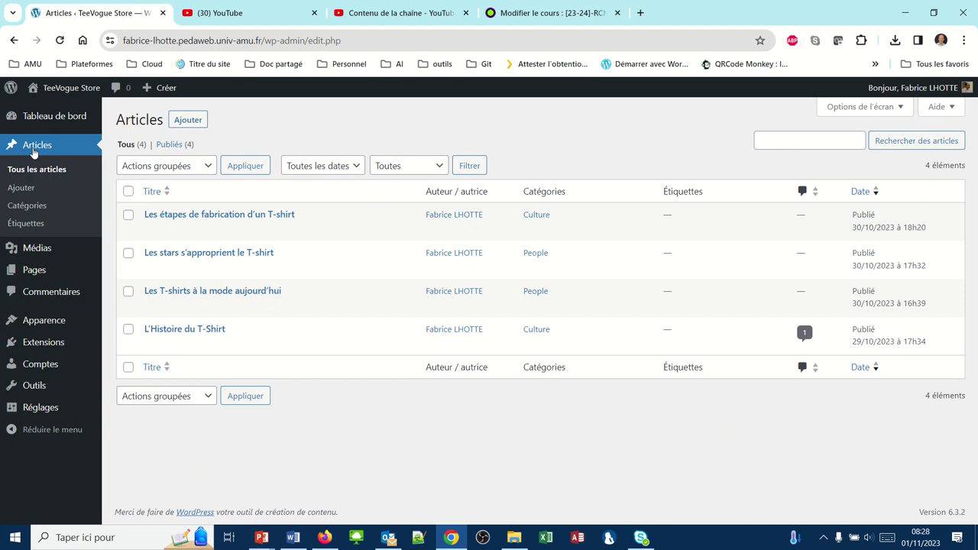
Step: Add the tags Streetwear and Oversize to the article "Les T-shirts à la mode aujourd'hui" and update the article
{"action": "left_click", "coordinate": [208, 294]}
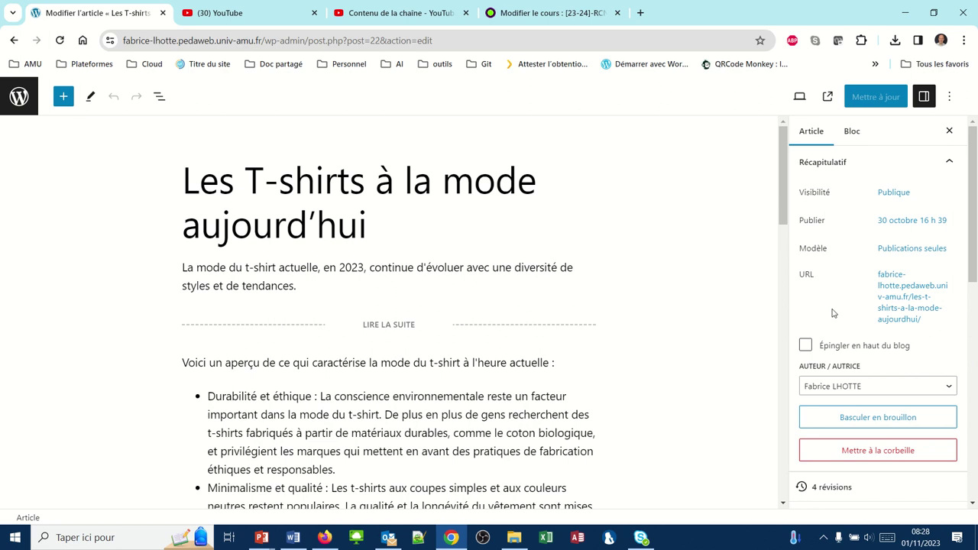
{"action": "scroll", "coordinate": [833, 314], "scroll_direction": "down", "scroll_amount": 3}
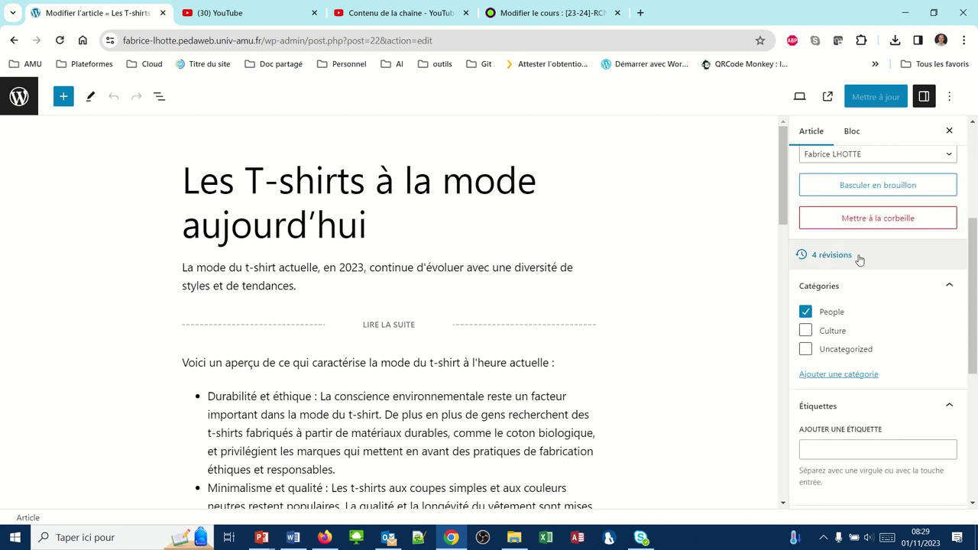
{"action": "left_click", "coordinate": [851, 409]}
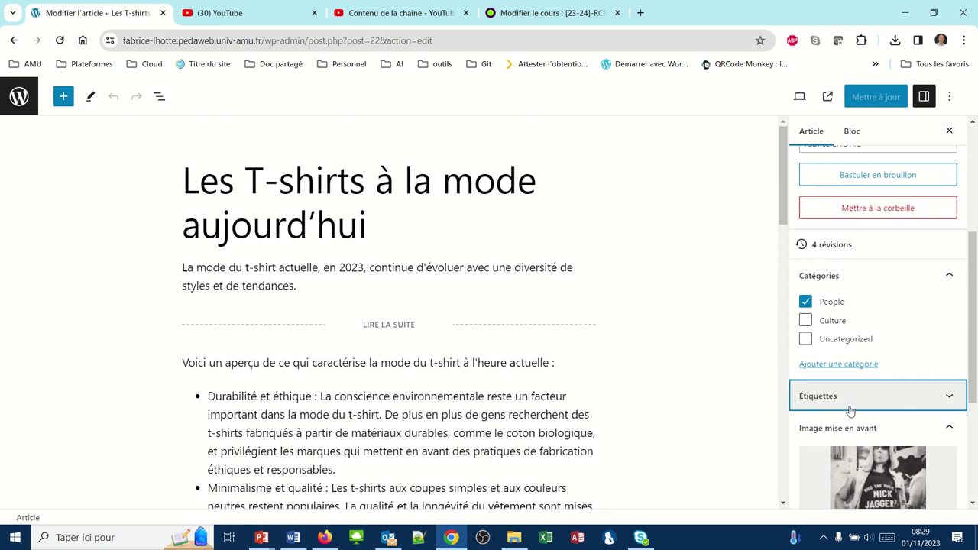
{"action": "left_click", "coordinate": [847, 408]}
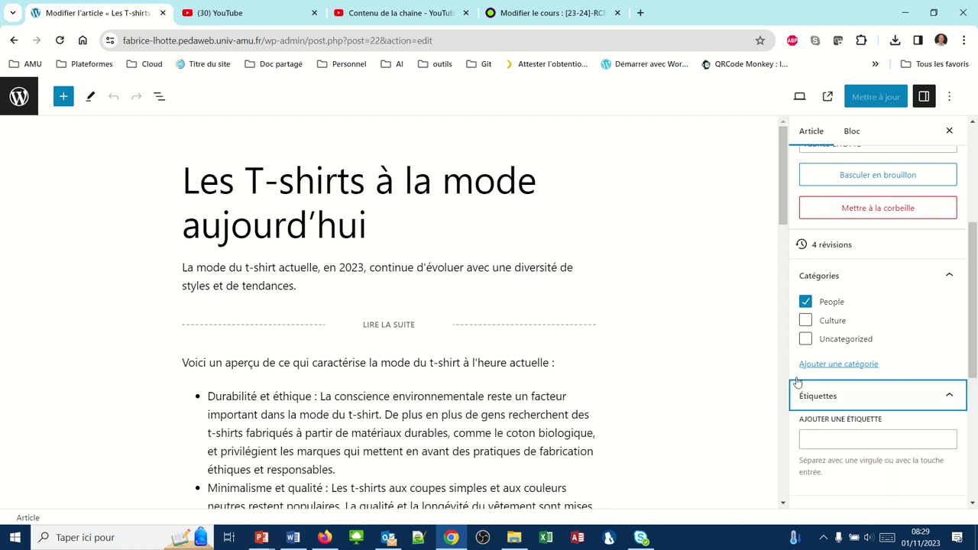
{"action": "left_click", "coordinate": [830, 441]}
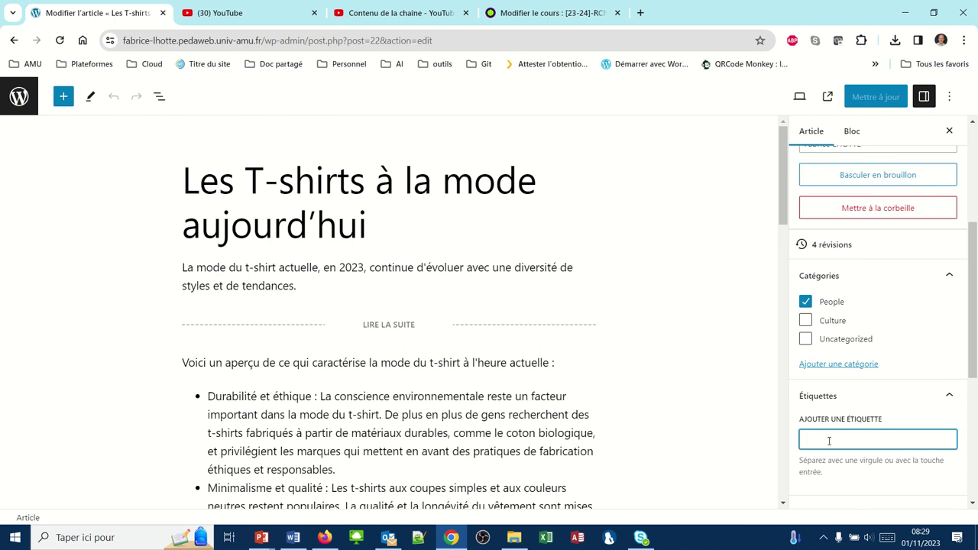
{"action": "type", "text": "Streetwear"}
{"action": "key", "text": "Return"}
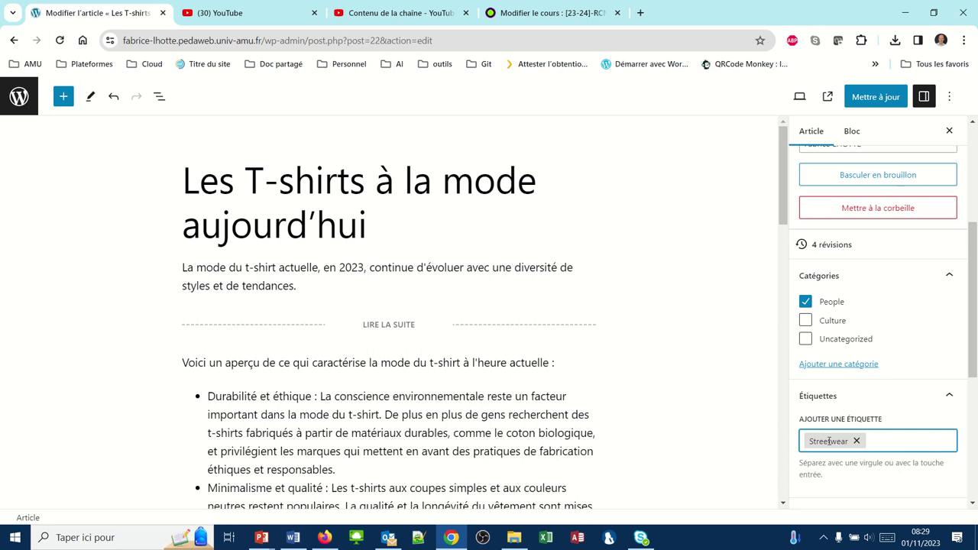
{"action": "type", "text": "Oversize"}
{"action": "key", "text": "Return"}
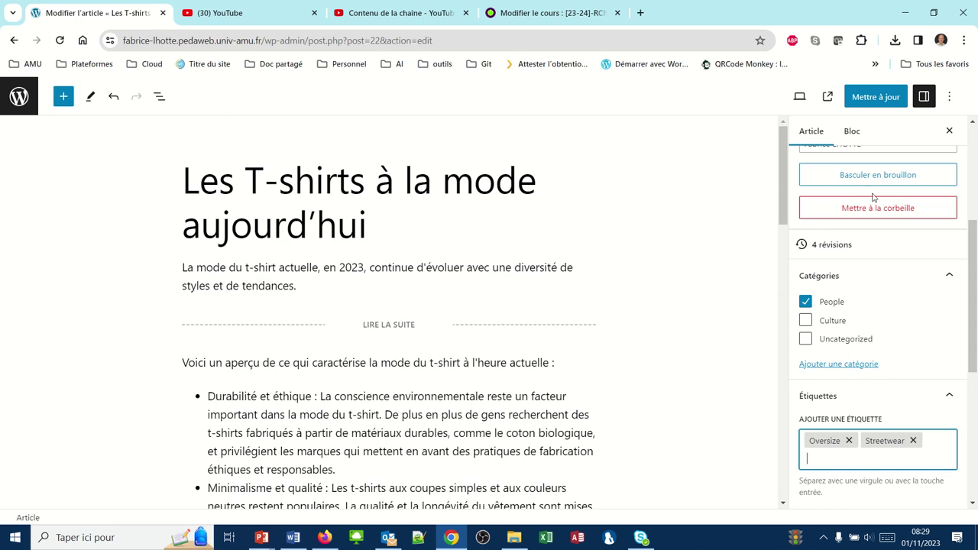
{"action": "left_click", "coordinate": [868, 96]}
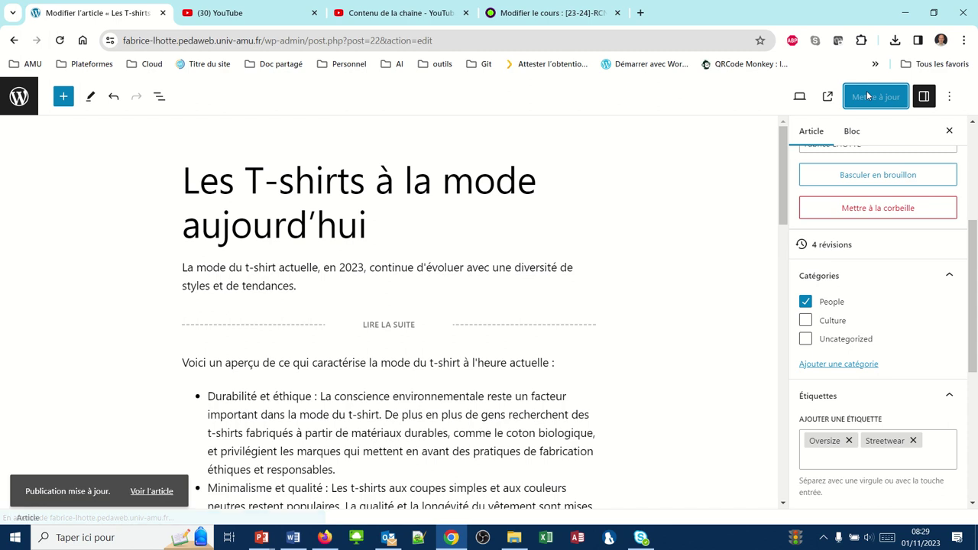
Step: Assign the existing tag Oversize to the article "Les étapes de fabrication d'un T-shirt" and update the article
{"action": "left_click", "coordinate": [19, 108]}
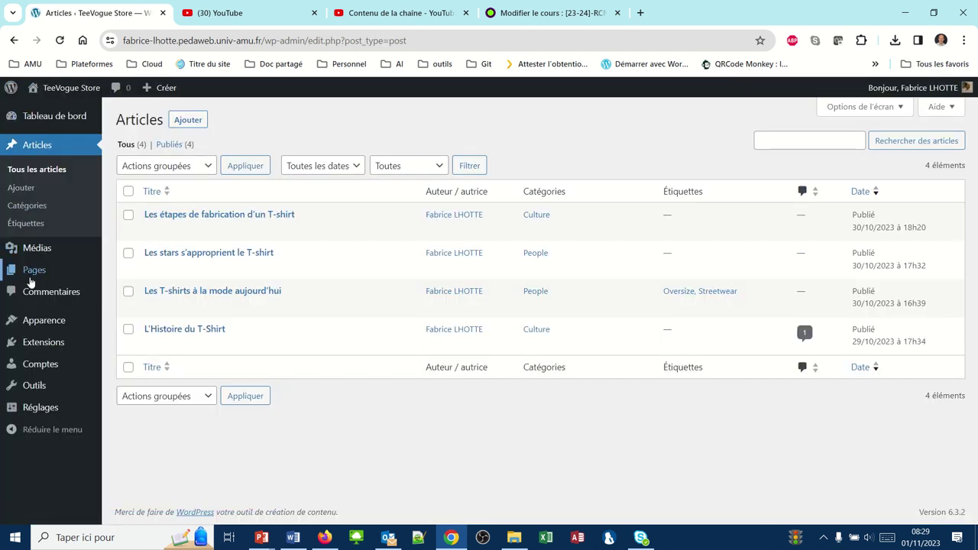
{"action": "mouse_move", "coordinate": [23, 344]}
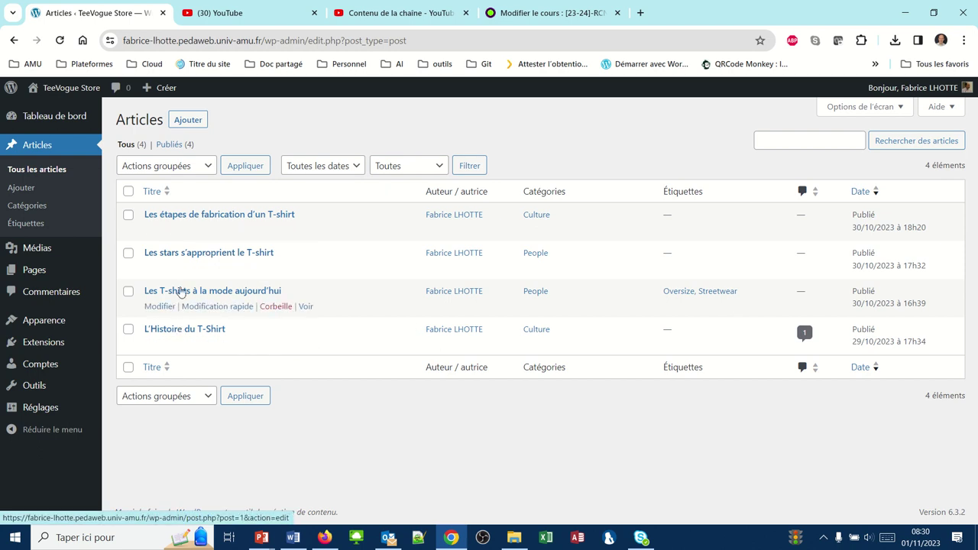
{"action": "left_click", "coordinate": [181, 217]}
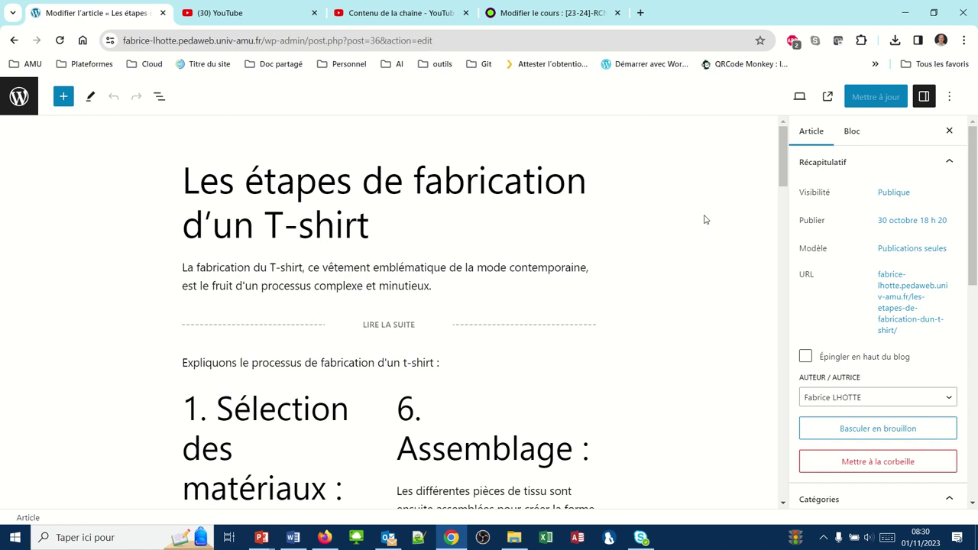
{"action": "scroll", "coordinate": [839, 284], "scroll_direction": "down", "scroll_amount": 4}
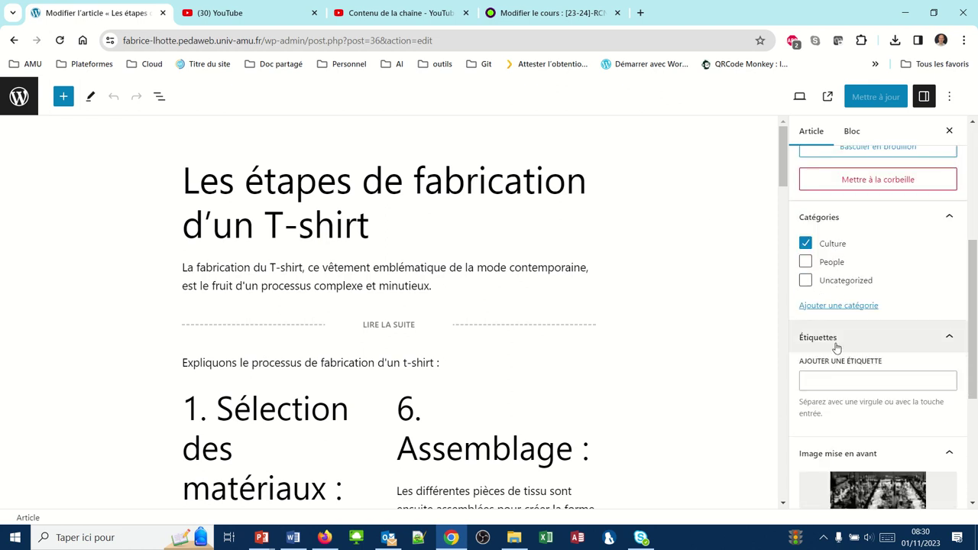
{"action": "left_click", "coordinate": [829, 386]}
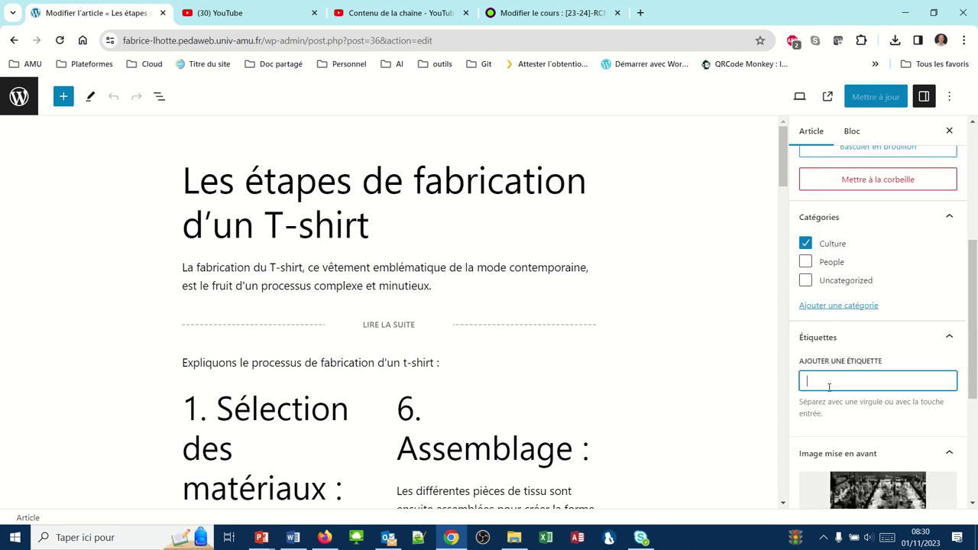
{"action": "type", "text": "o"}
{"action": "key", "text": "BackSpace"}
{"action": "type", "text": "Over"}
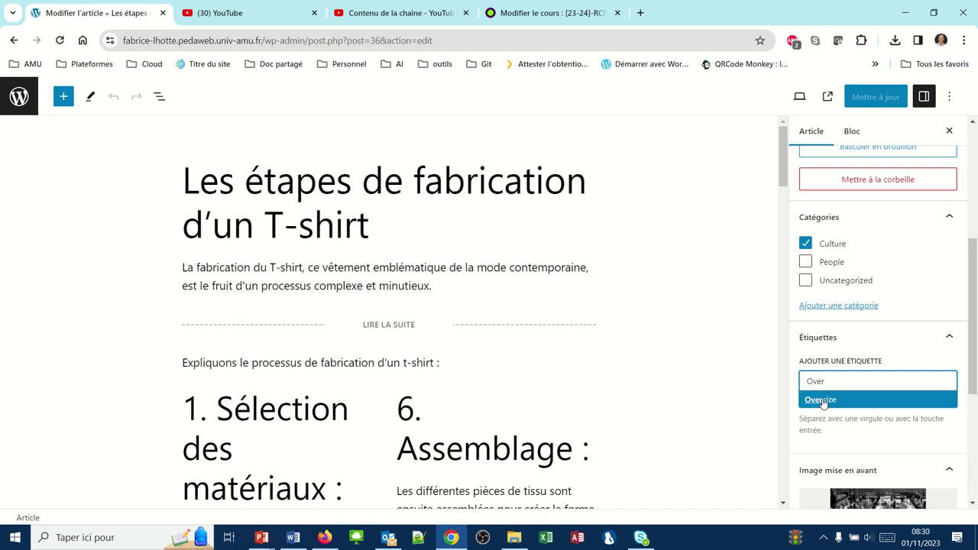
{"action": "left_click", "coordinate": [819, 403]}
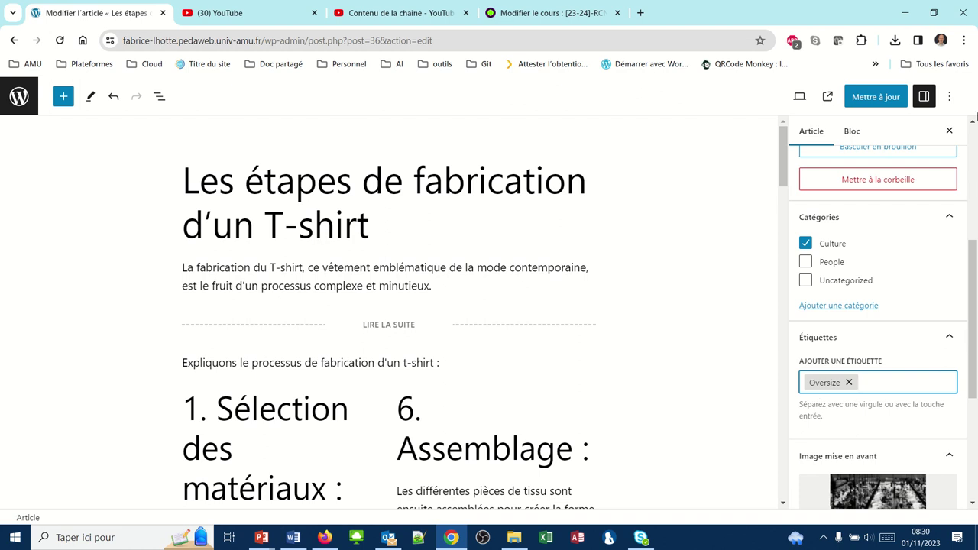
{"action": "left_click", "coordinate": [860, 96]}
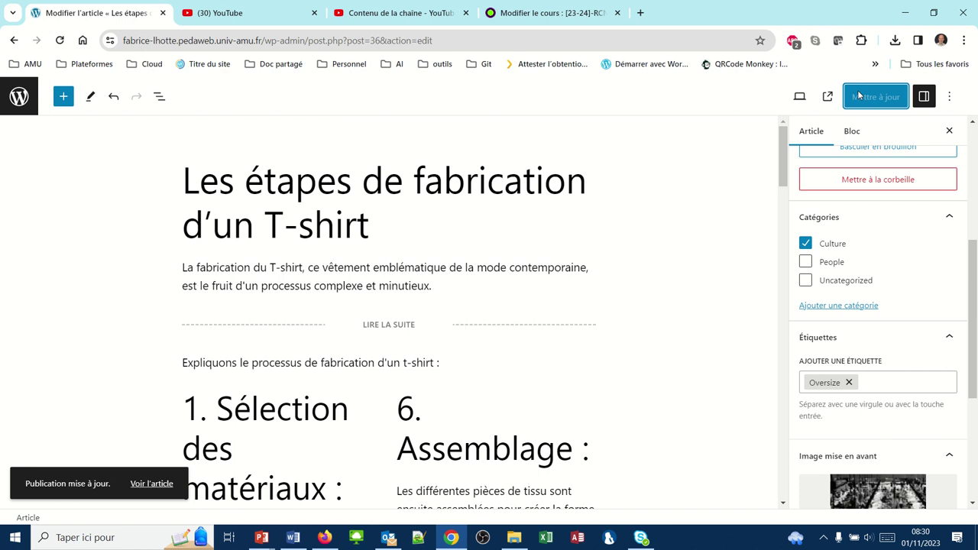